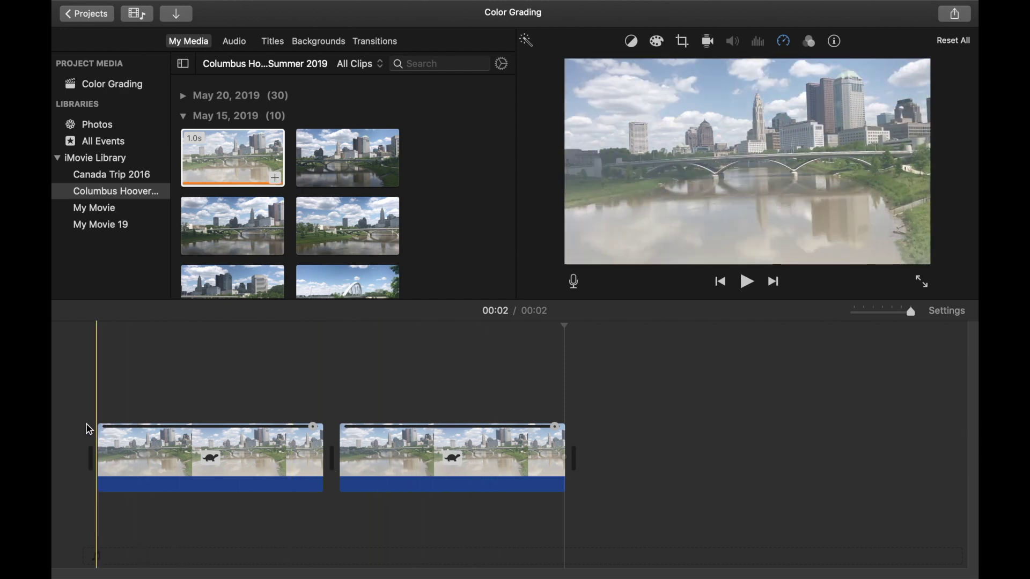
Step: Rewind to the timeline start and select the first clip for colour balancing
left_click(99, 399)
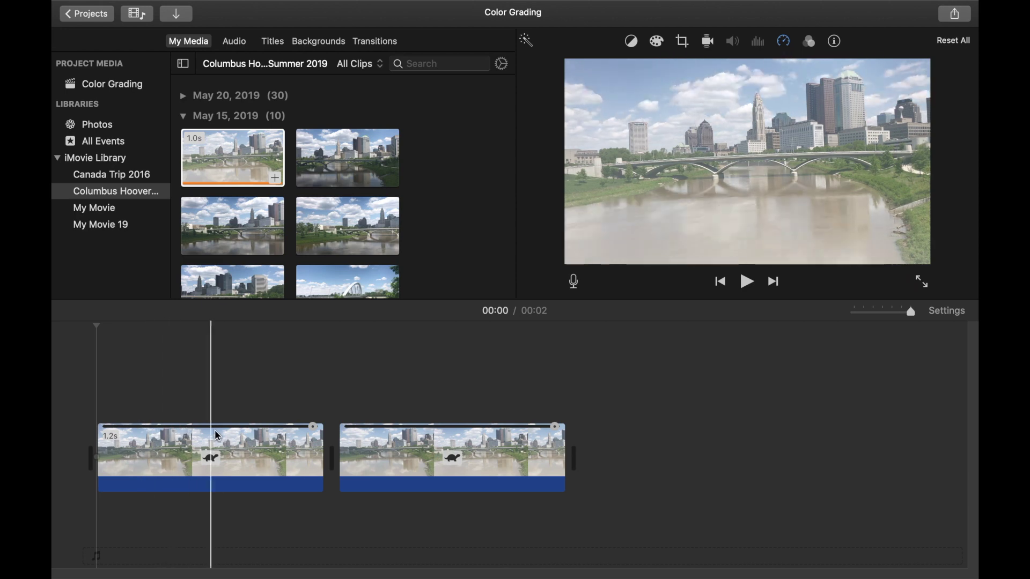
left_click(255, 454)
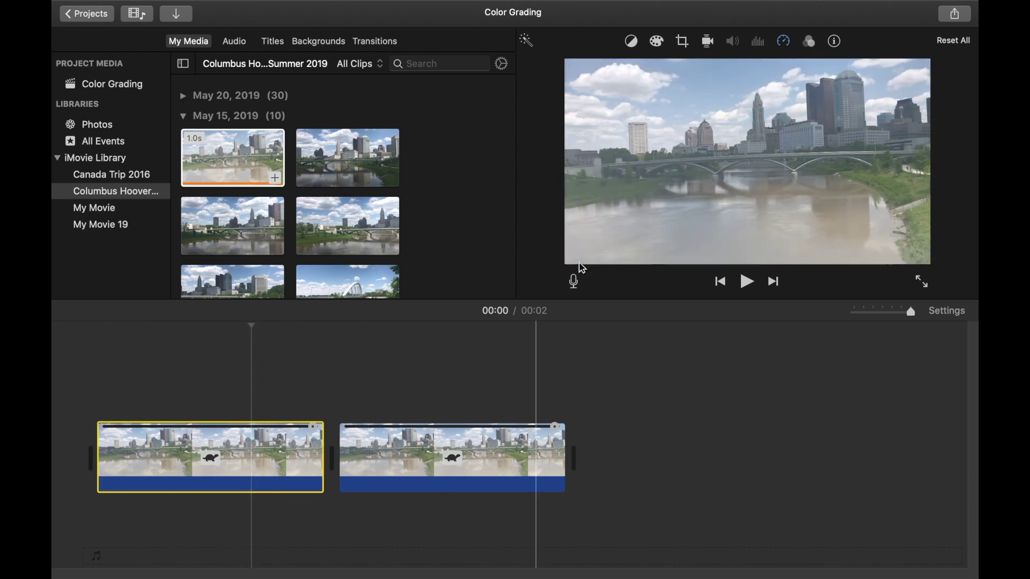
left_click(632, 46)
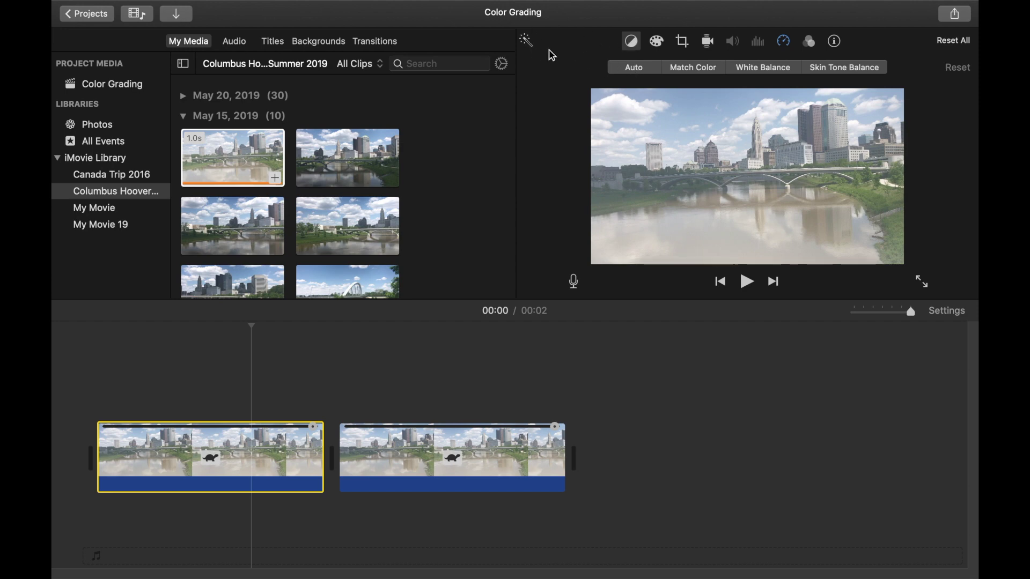
Step: Apply Auto colour balance to the first clip, revert it, and switch to Match Color
left_click(625, 70)
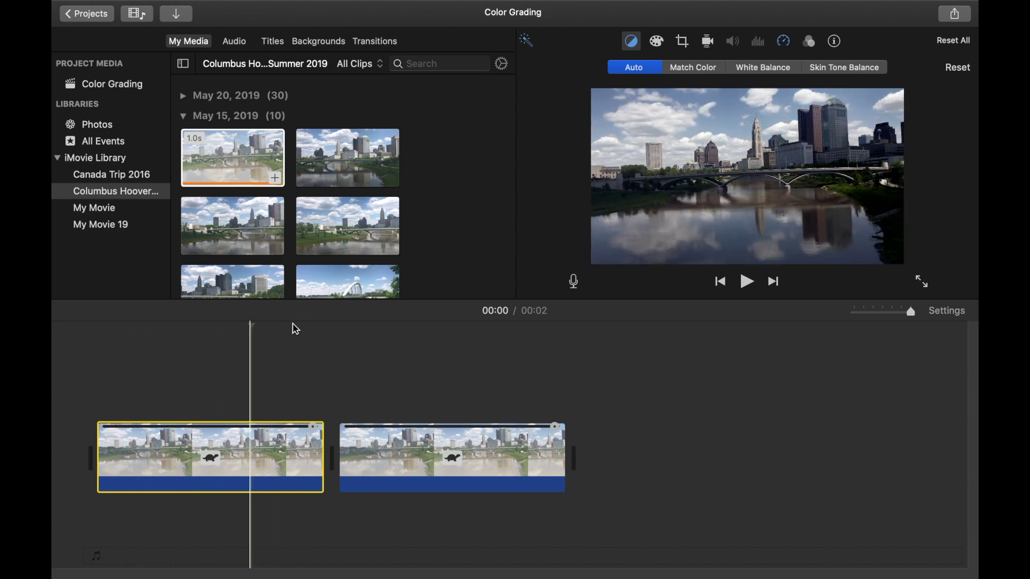
left_click(634, 76)
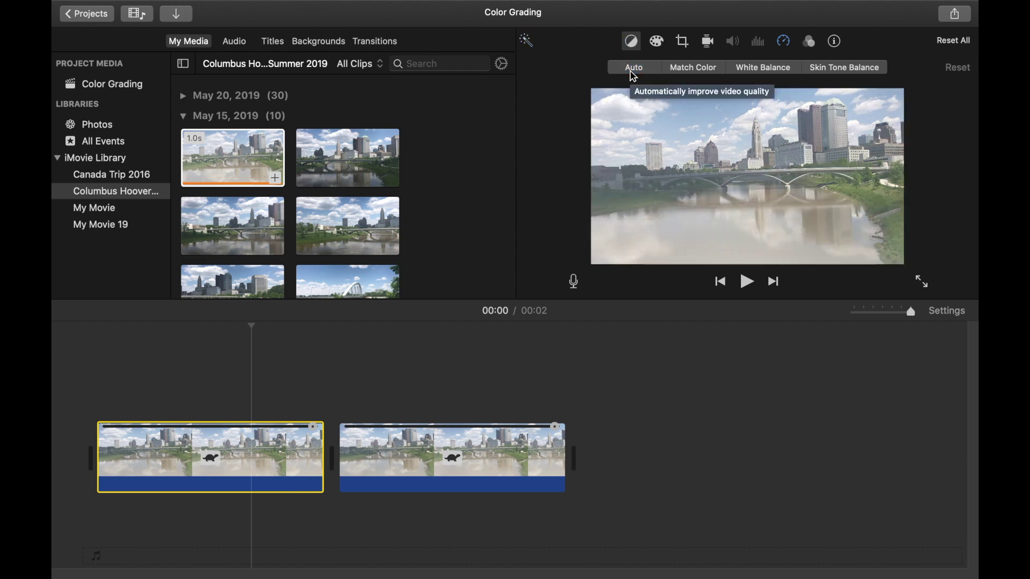
left_click(691, 73)
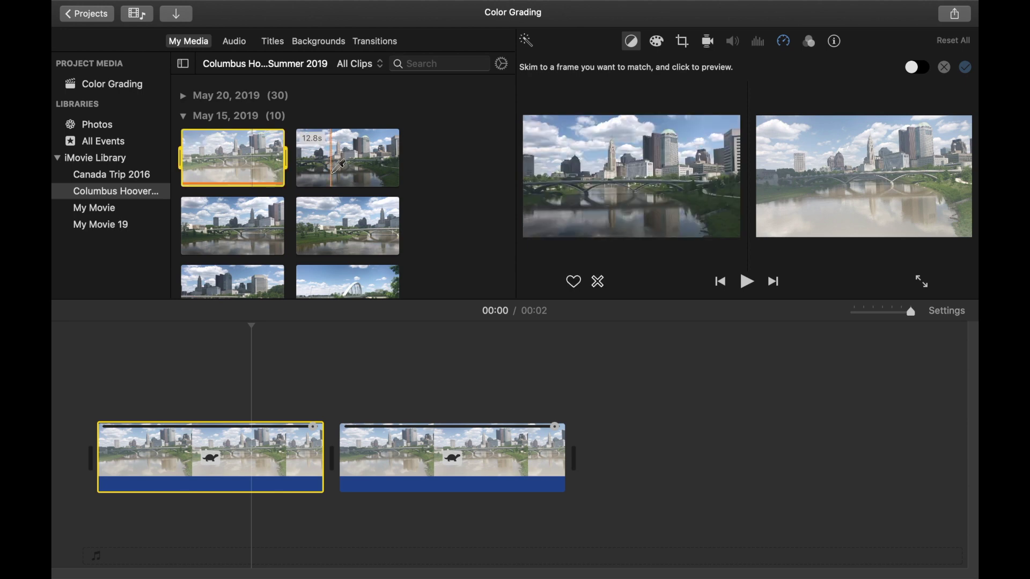
Step: Preview a colour match sampled from a second browser clip, discard it, and switch to White Balance
left_click(392, 156)
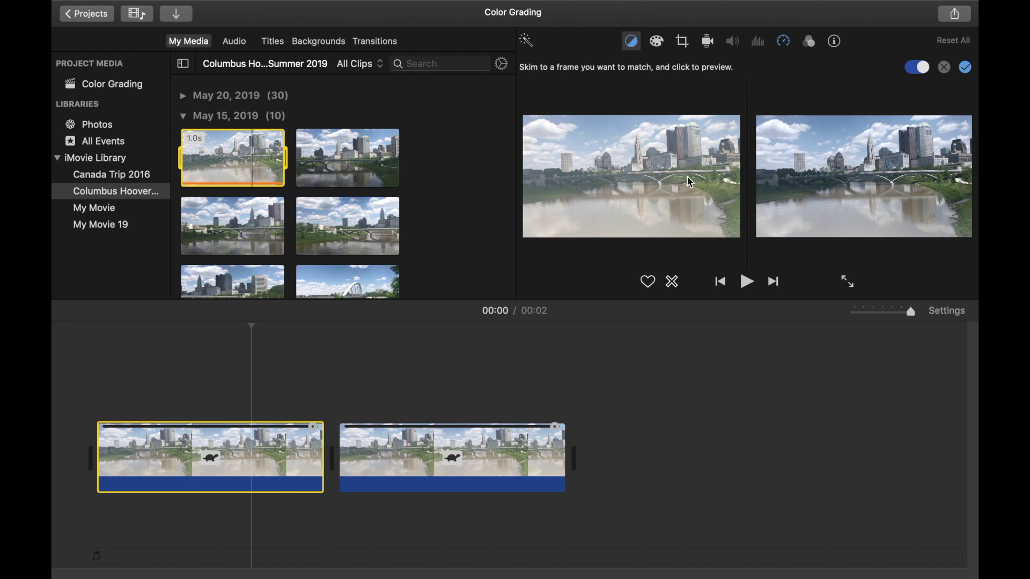
left_click(946, 70)
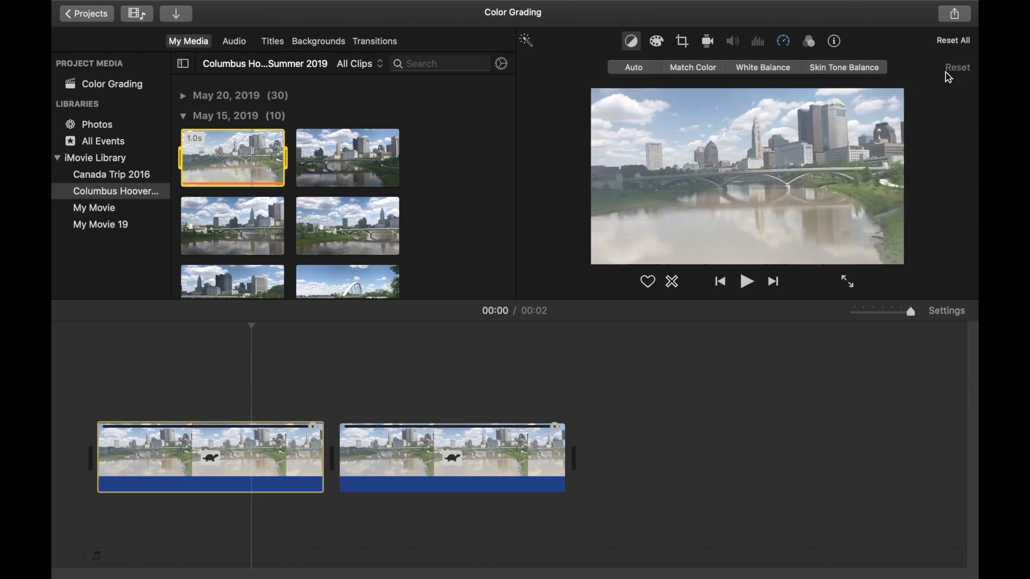
left_click(789, 71)
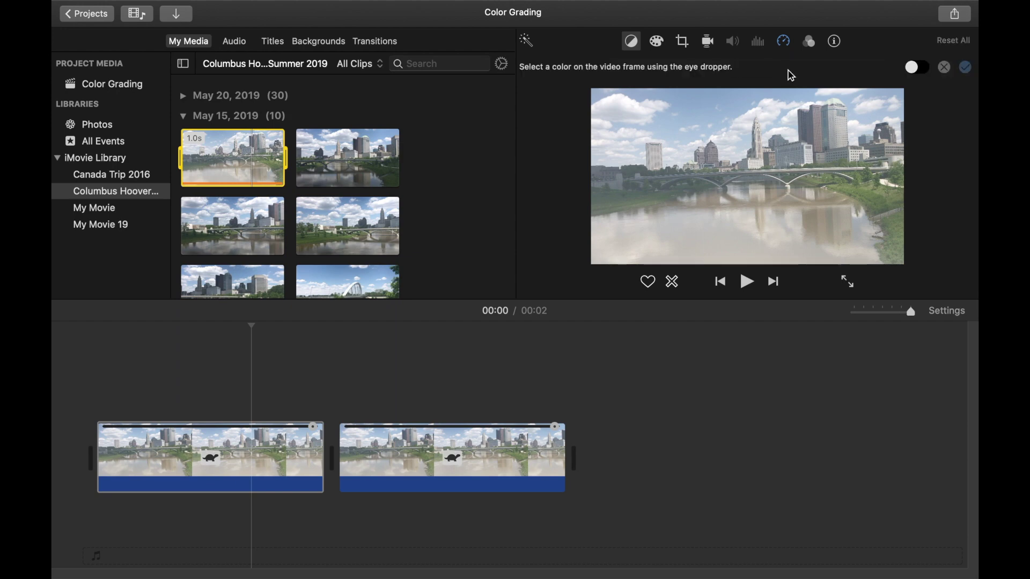
Step: Try white balance from the clouds and skin tone balance from the bridge, discarding both
left_click(628, 111)
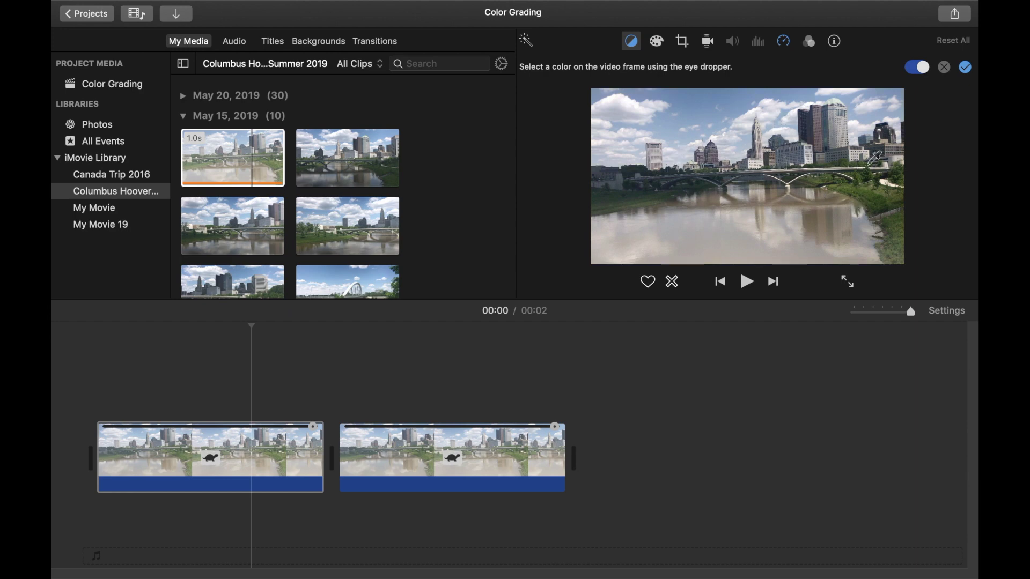
left_click(945, 74)
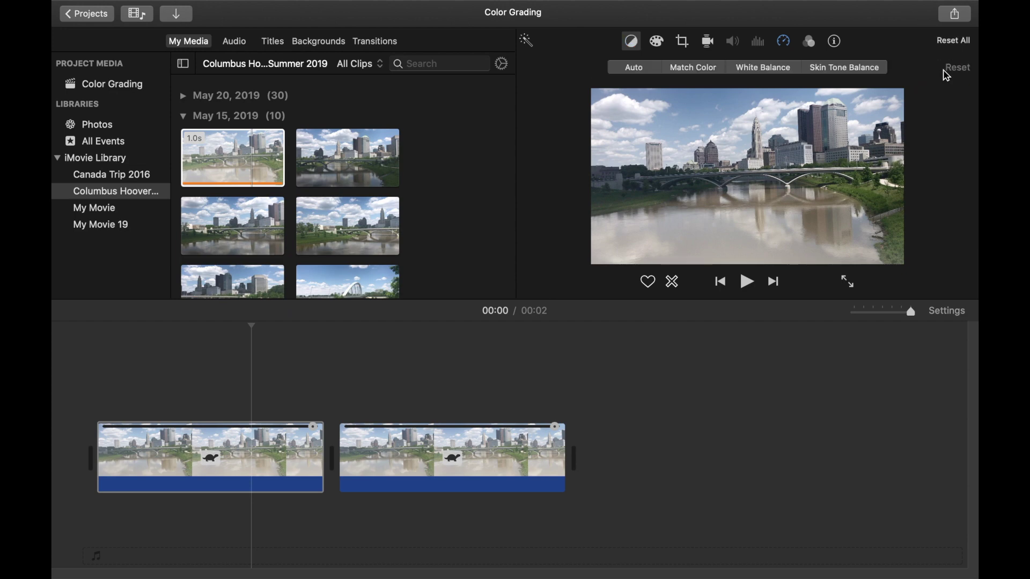
left_click(854, 69)
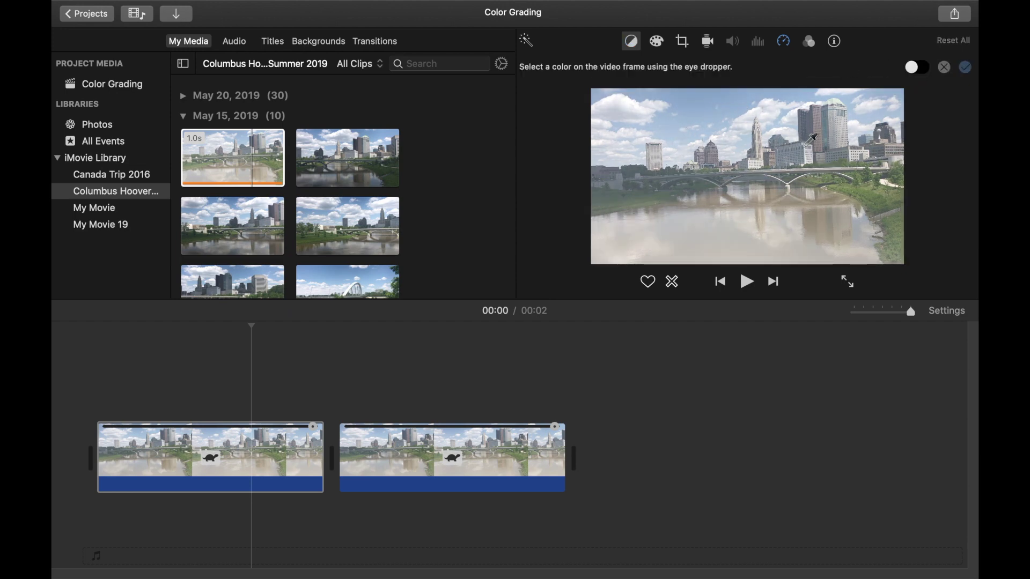
left_click(782, 193)
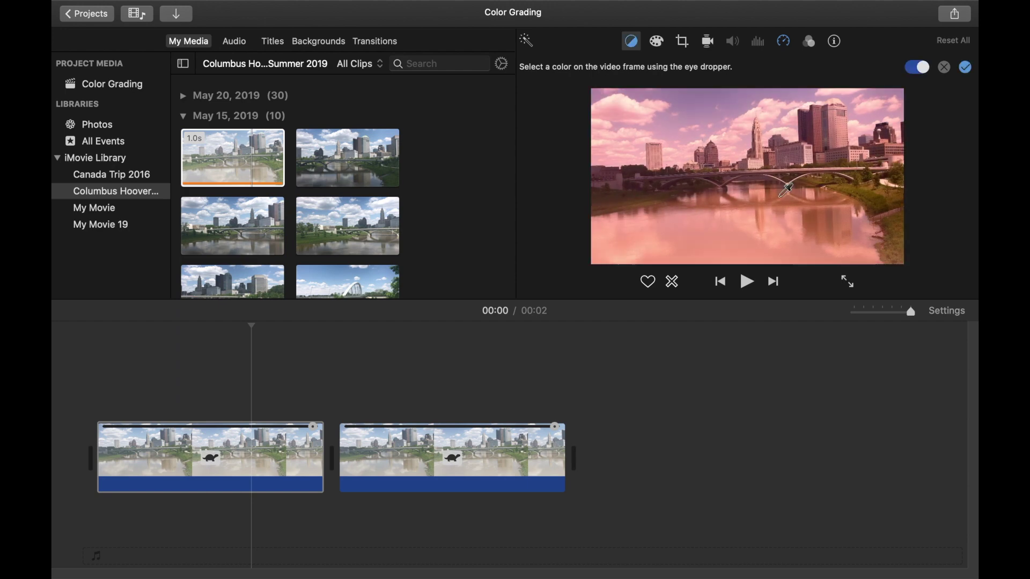
left_click(945, 69)
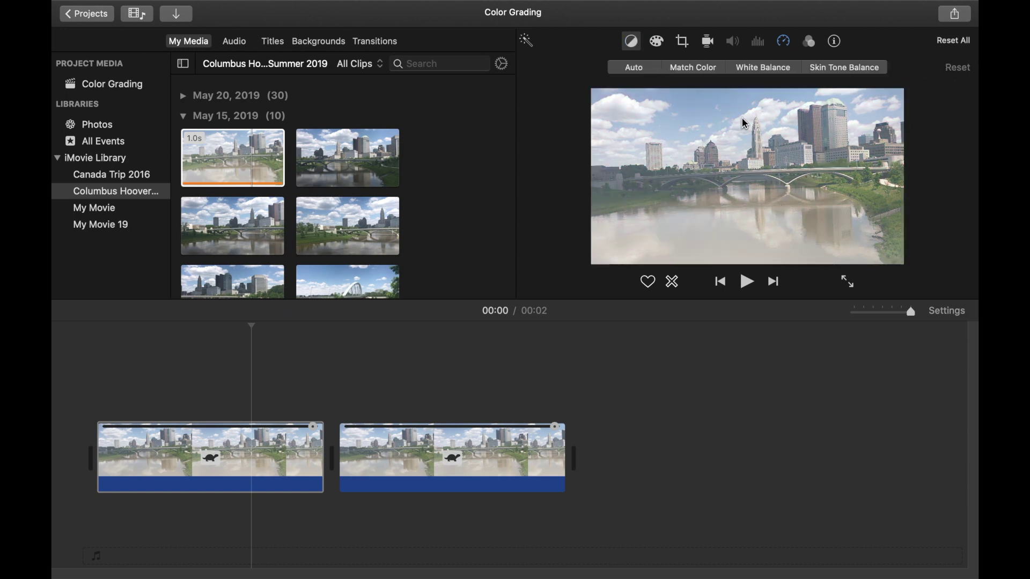
Step: Bring up the colour correction controls and move the playhead within the timeline
left_click(657, 42)
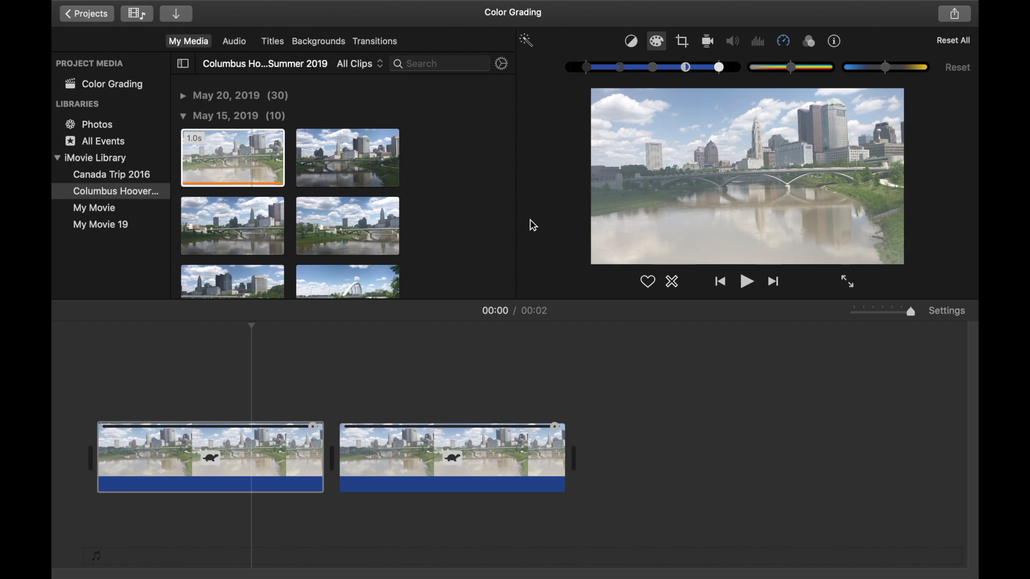
left_click(260, 468)
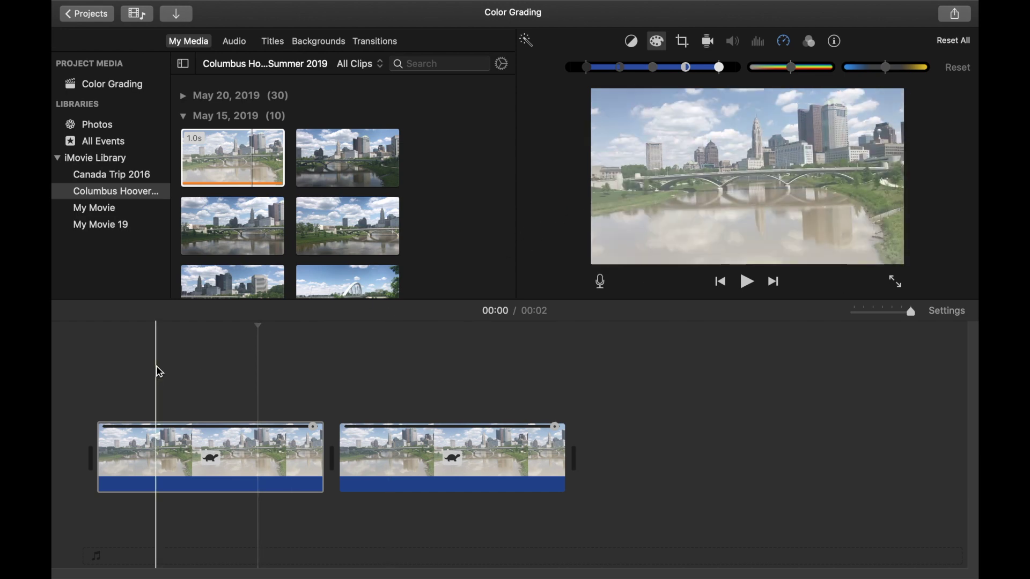
Step: Reselect the first clip and lower its shadows to the minimum
left_click(158, 373)
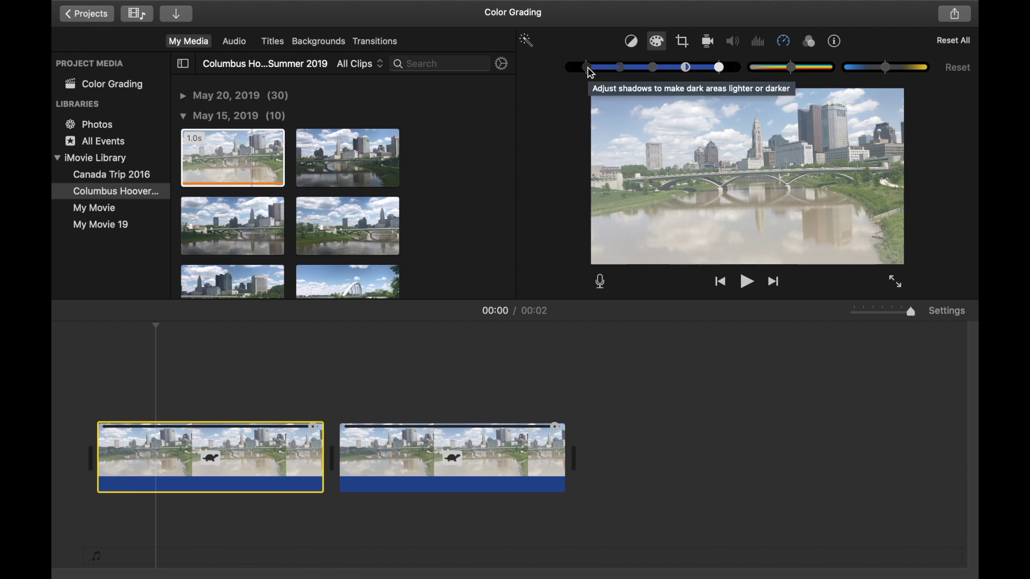
left_click_drag(590, 72, 580, 76)
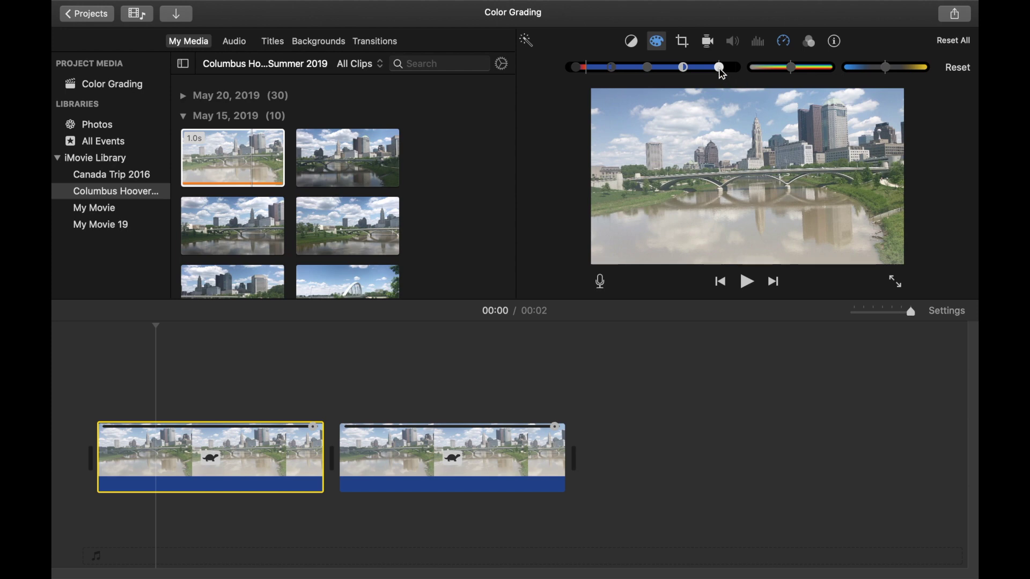
Step: Pull the first clip's highlights down, then raise them back slightly
left_click_drag(718, 68, 712, 70)
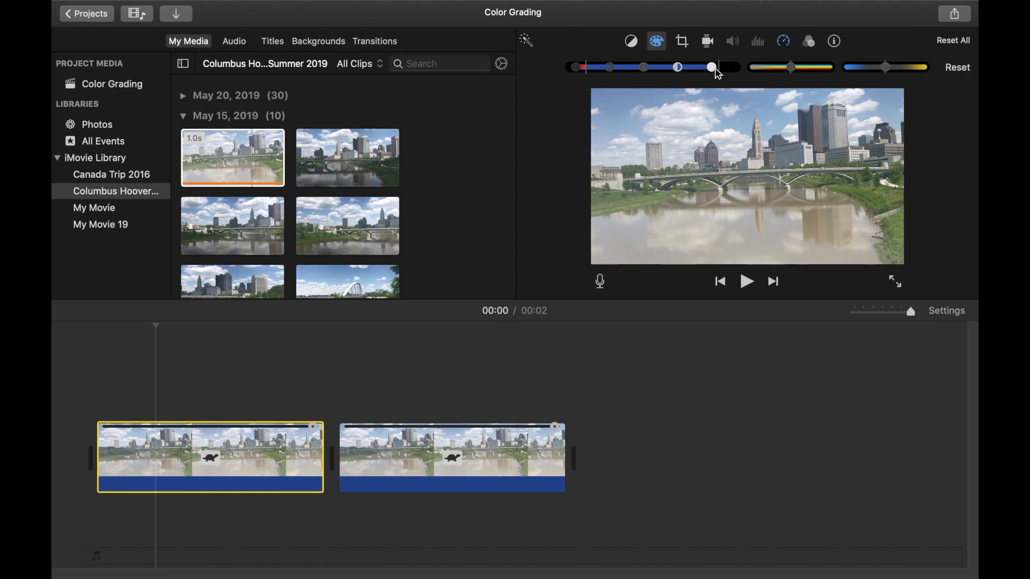
mouse_move(714, 68)
left_mouse_down()
mouse_move(730, 70)
mouse_move(720, 79)
left_mouse_up()
Step: Nudge the shadows, brighten midtones, boost saturation in two drags, and cool the temperature slightly
left_click_drag(615, 75, 641, 75)
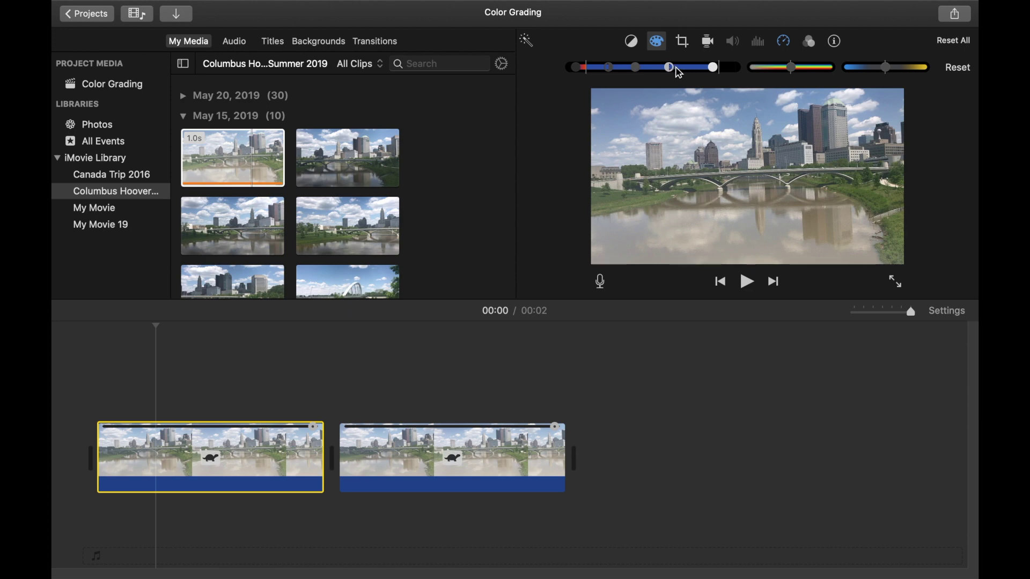
left_click_drag(675, 67, 674, 69)
left_click_drag(797, 73, 798, 75)
left_click_drag(797, 69, 803, 74)
left_click_drag(885, 67, 874, 69)
Step: Warm the temperature then ease it back, and reduce the midtone brightness slightly
left_click_drag(874, 69, 891, 70)
mouse_move(893, 75)
left_mouse_down()
mouse_move(903, 73)
mouse_move(890, 71)
left_mouse_up()
left_click_drag(675, 75, 712, 72)
left_click(808, 43)
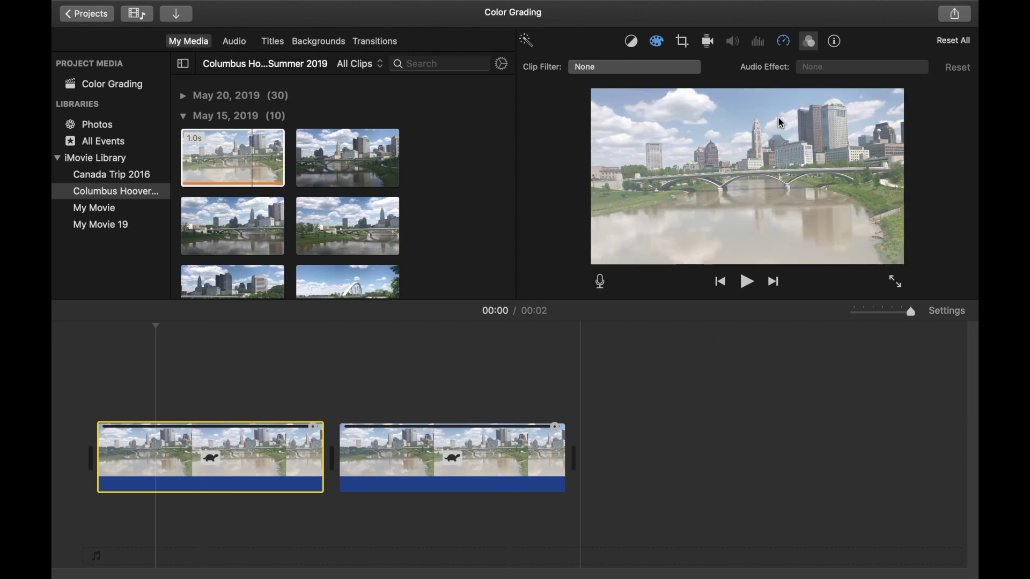
left_click(663, 45)
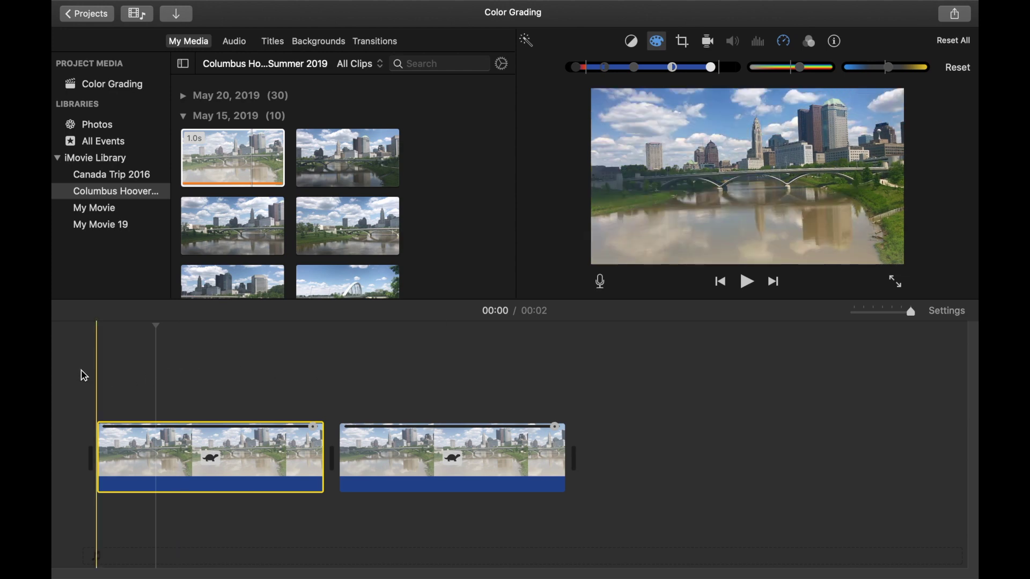
key("Home")
key("space")
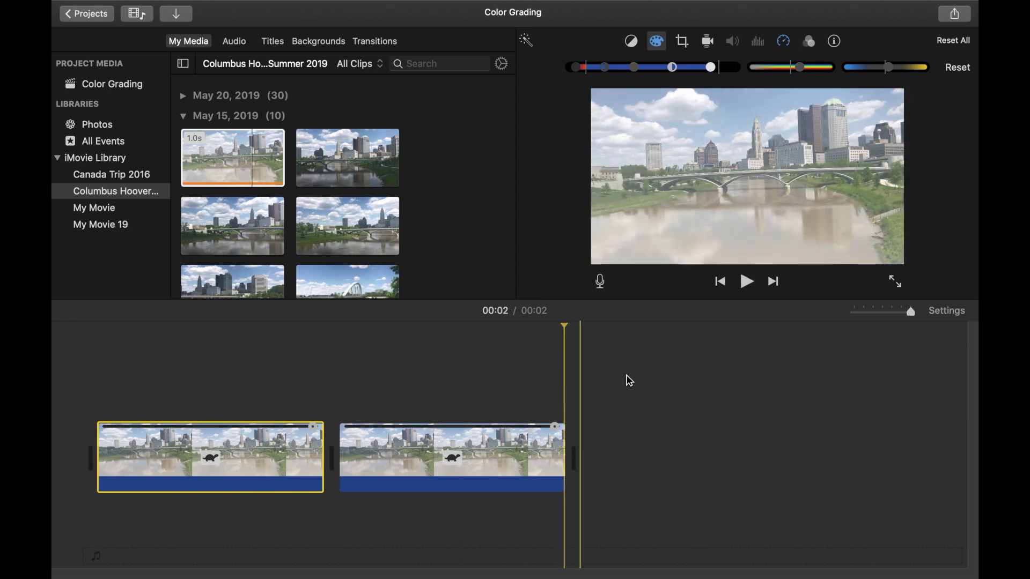
key("Home")
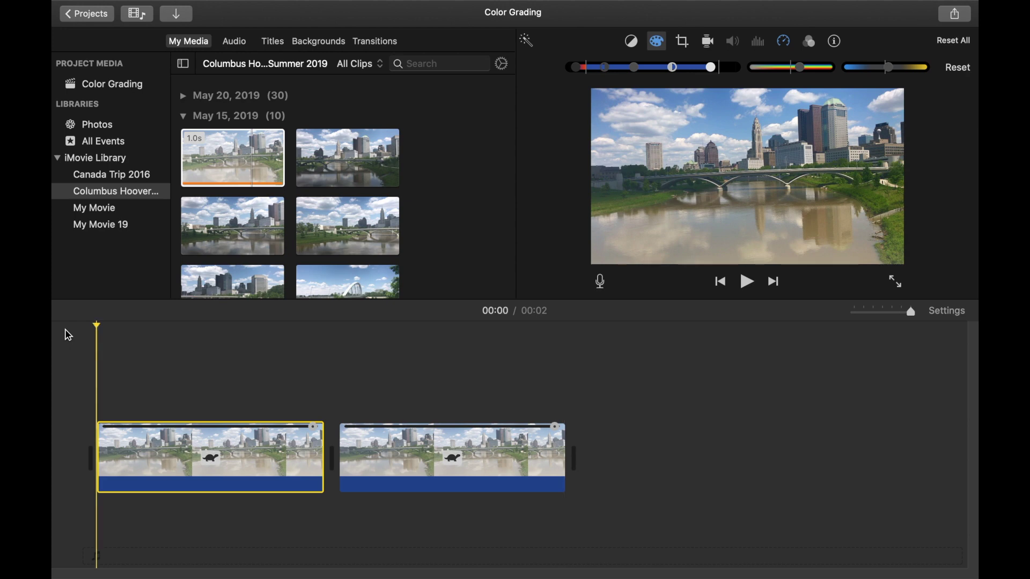